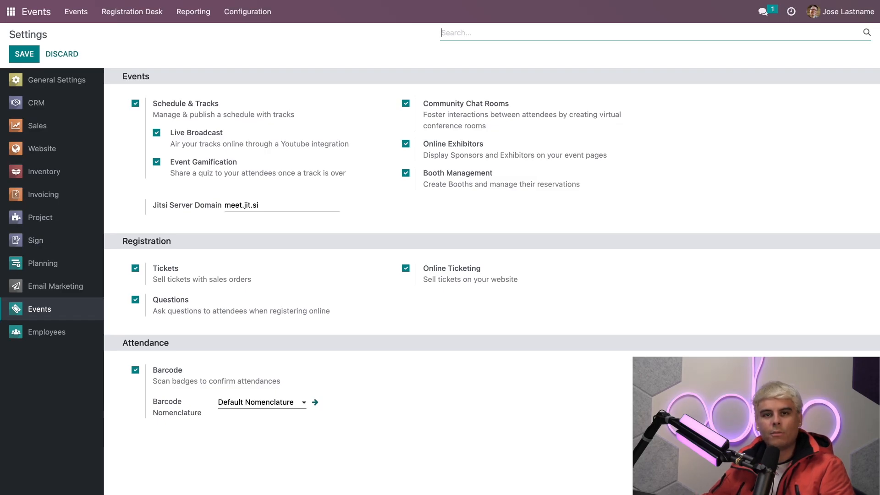
Step: Open the "Advanced reporting" track of the Design Fair Los Angeles event
{"action": "left_click", "coordinate": [263, 14]}
{"action": "left_click", "coordinate": [255, 15]}
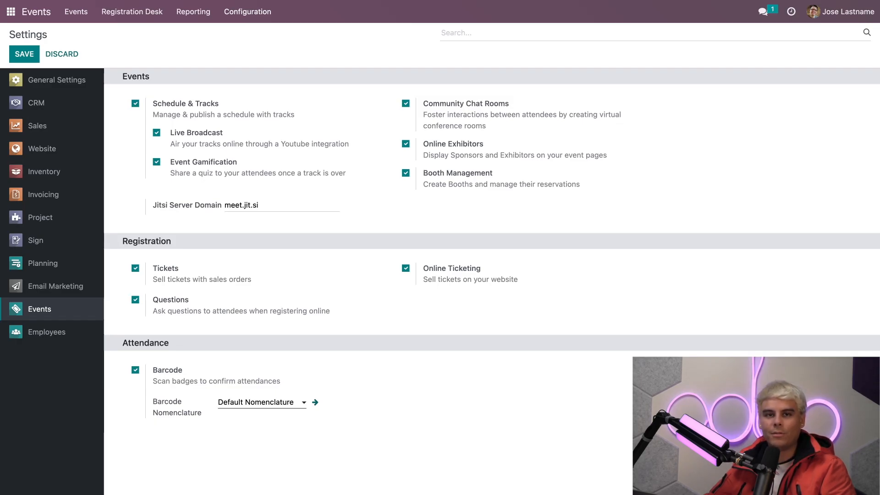
{"action": "left_click", "coordinate": [68, 13]}
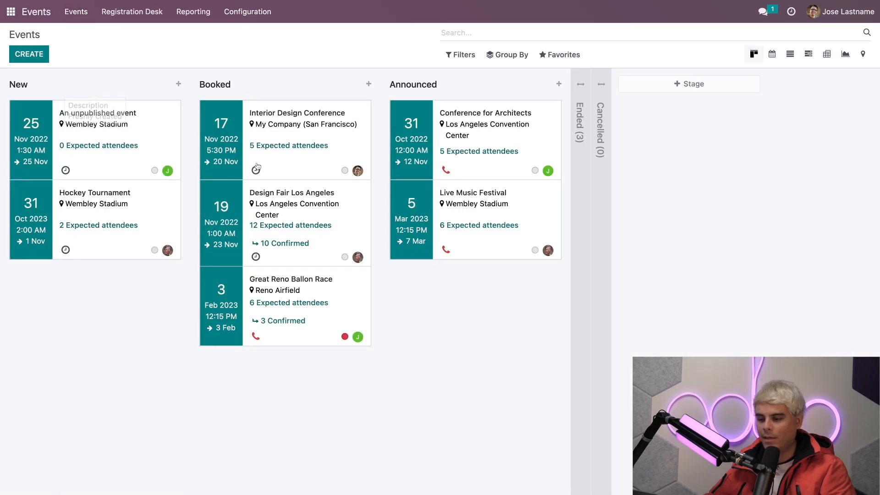
{"action": "left_click", "coordinate": [291, 207]}
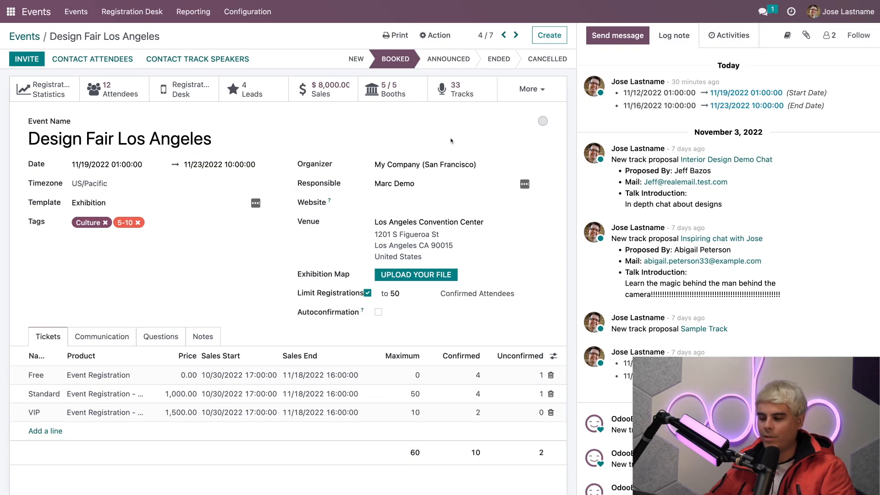
{"action": "left_click", "coordinate": [465, 94]}
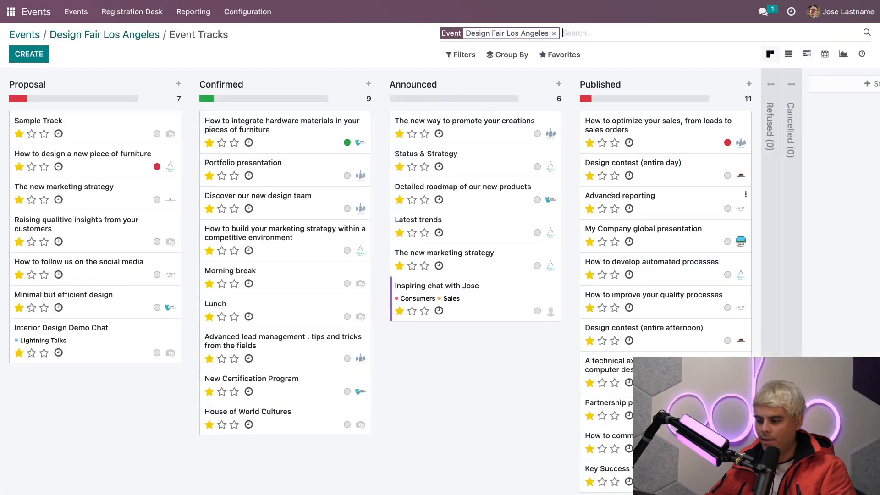
{"action": "left_click", "coordinate": [694, 205]}
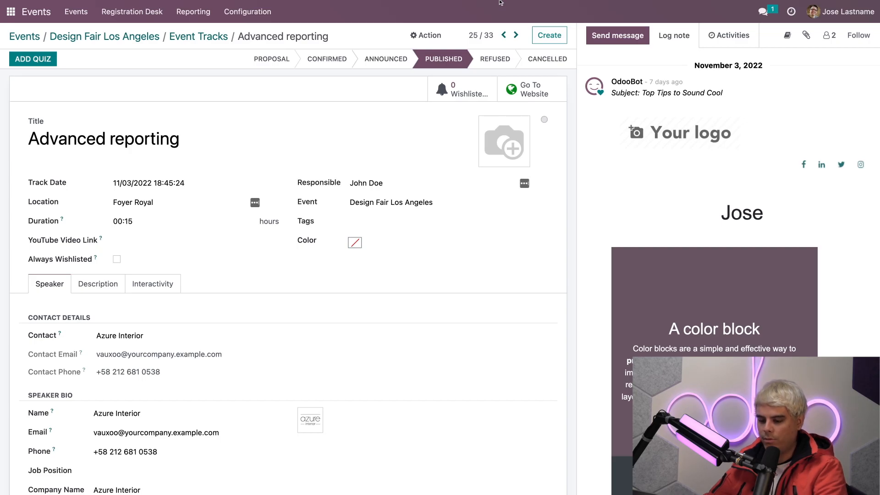
Step: Add a YouTube video link to the Advanced reporting track, preview its website page and return to the track's form
{"action": "left_click", "coordinate": [139, 240]}
{"action": "key", "text": "super+v"}
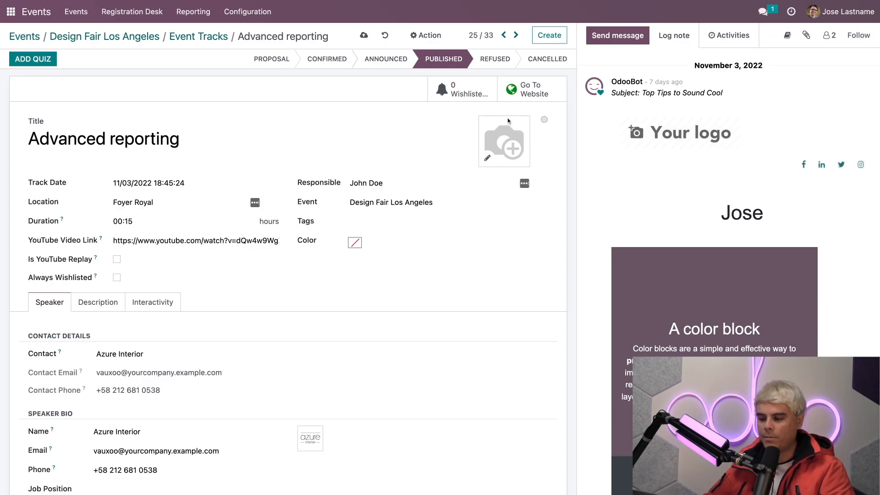
{"action": "left_click", "coordinate": [534, 93]}
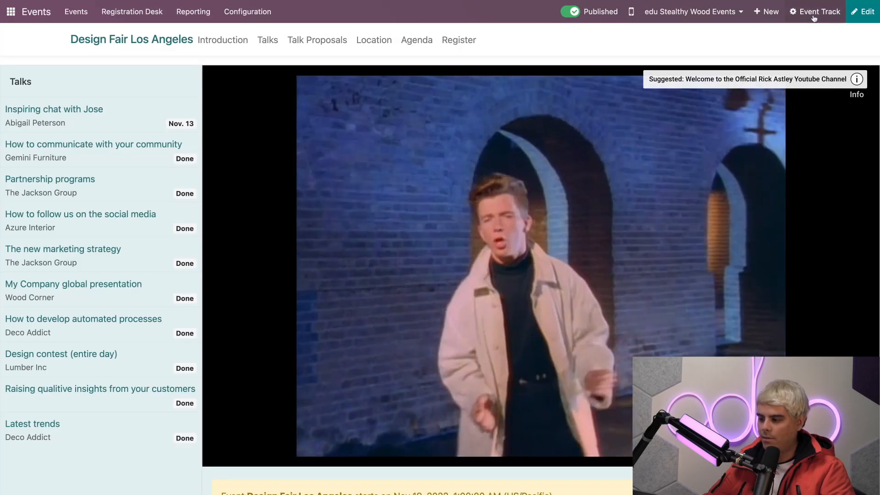
{"action": "left_click", "coordinate": [816, 11]}
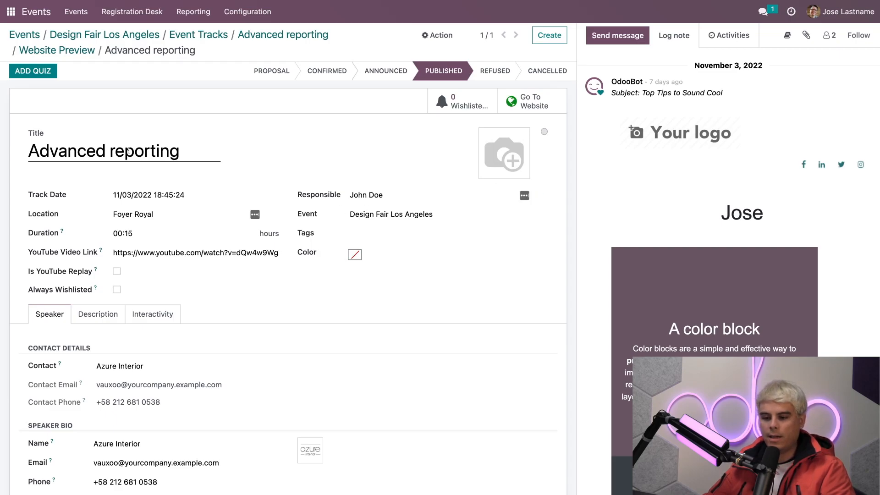
Step: Add a quiz titled "Interior Design Quiz" to the Advanced reporting track
{"action": "left_click", "coordinate": [33, 71]}
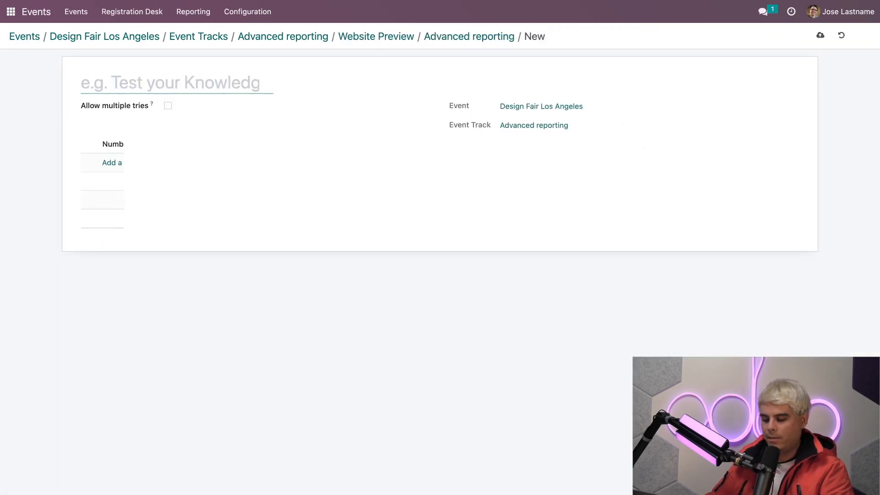
{"action": "type", "text": "Interior D"}
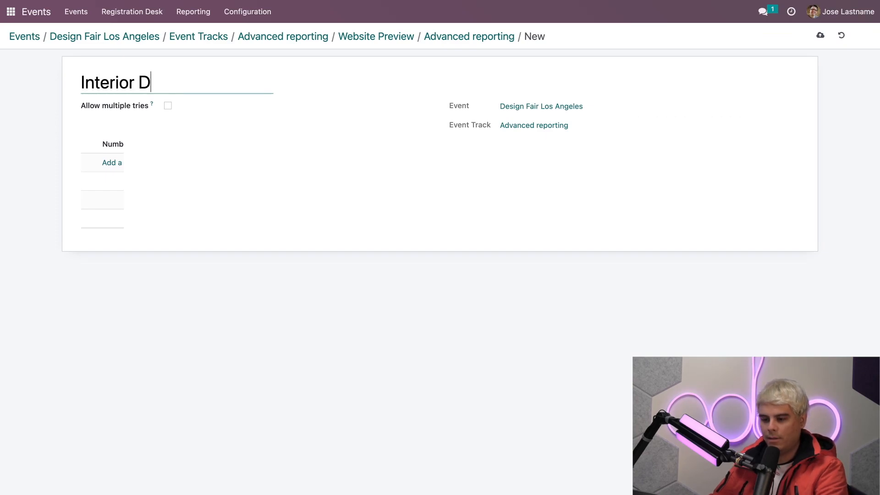
{"action": "type", "text": "esign Quiz"}
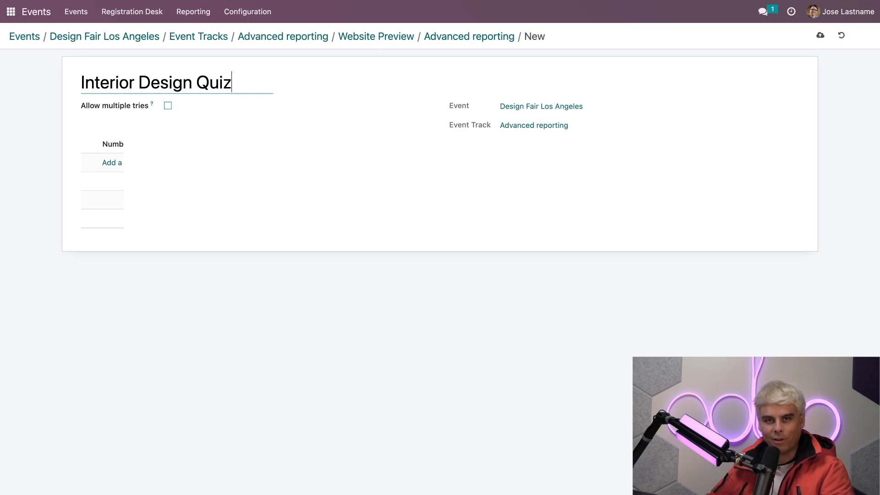
Step: Create a quiz question reading "Is interior design like UX...but real life?"
{"action": "left_click", "coordinate": [113, 165]}
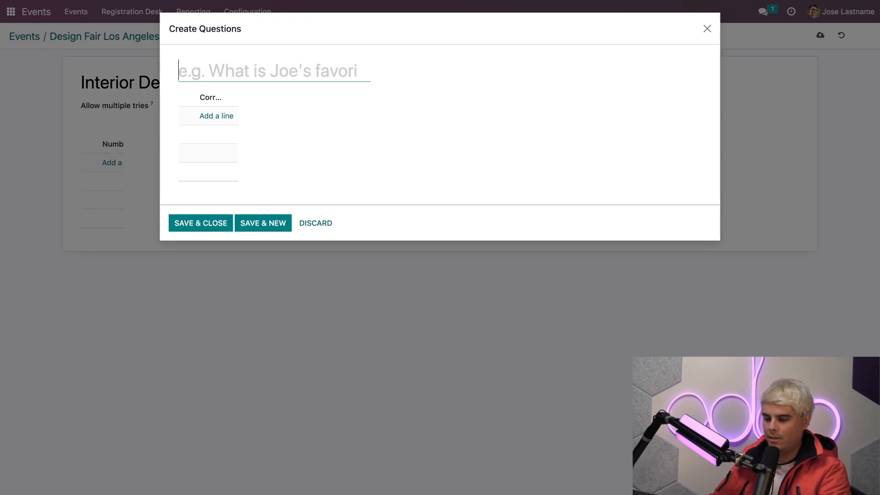
{"action": "type", "text": "Is "}
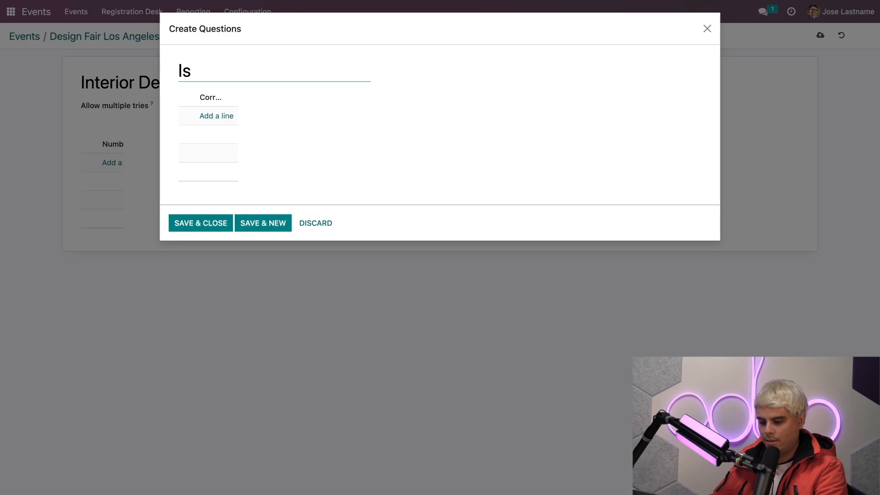
{"action": "type", "text": "Jose"}
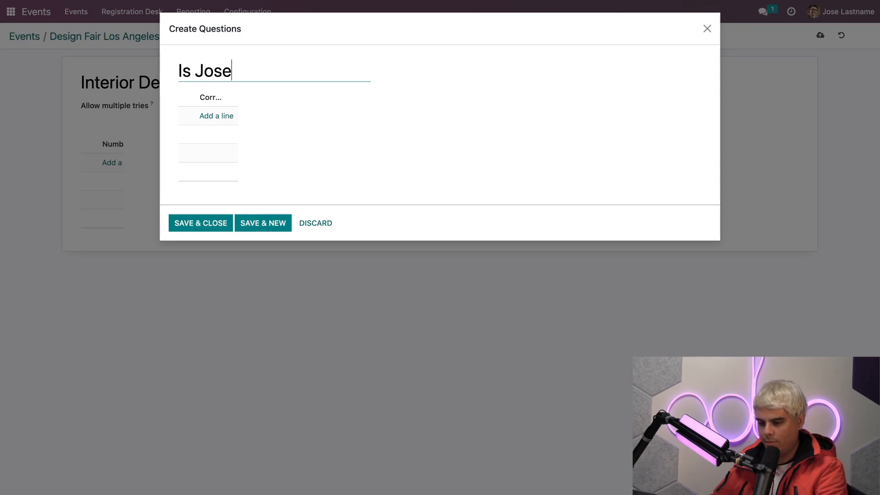
{"action": "type", "text": "-Gnaci"}
{"action": "key", "text": "BackSpace"}
{"action": "key", "text": "BackSpace"}
{"action": "key", "text": "BackSpace"}
{"action": "key", "text": "BackSpace"}
{"action": "key", "text": "BackSpace"}
{"action": "key", "text": "BackSpace"}
{"action": "key", "text": "BackSpace"}
{"action": "key", "text": "BackSpace"}
{"action": "key", "text": "BackSpace"}
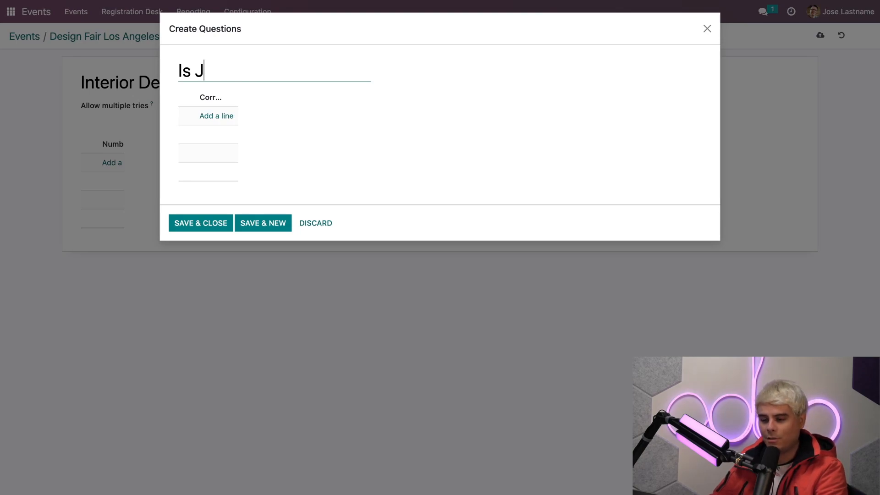
{"action": "type", "text": "interior"}
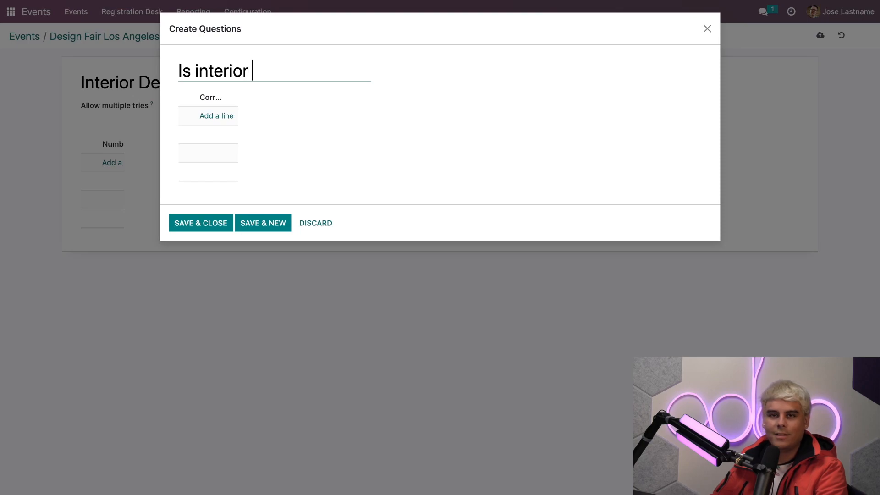
{"action": "type", "text": " design like UX"}
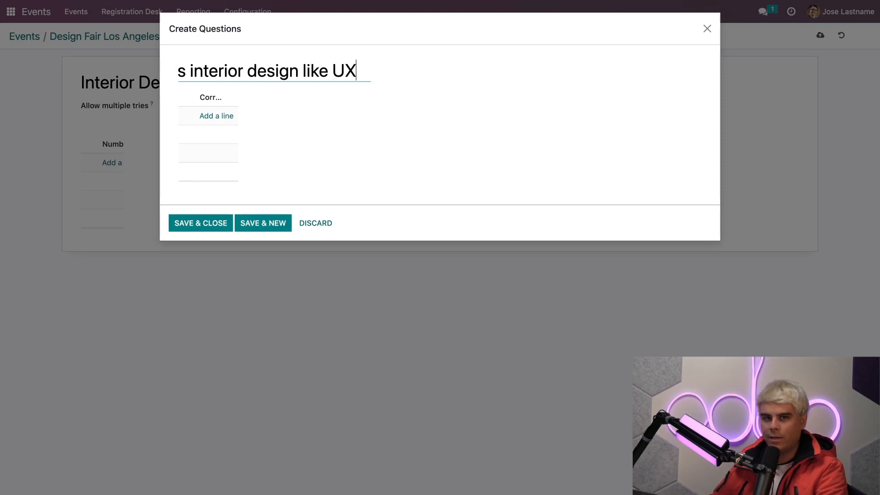
{"action": "type", "text": "."}
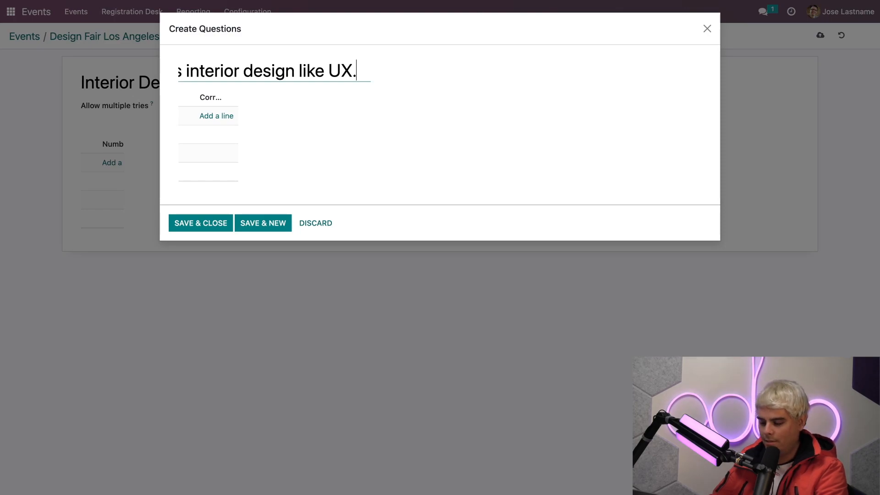
{"action": "type", "text": "..but real life?"}
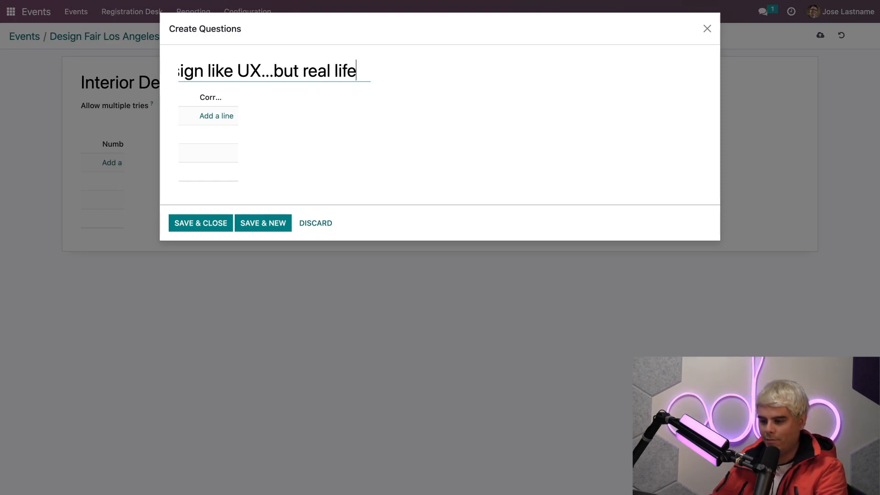
{"action": "key", "text": "BackSpace"}
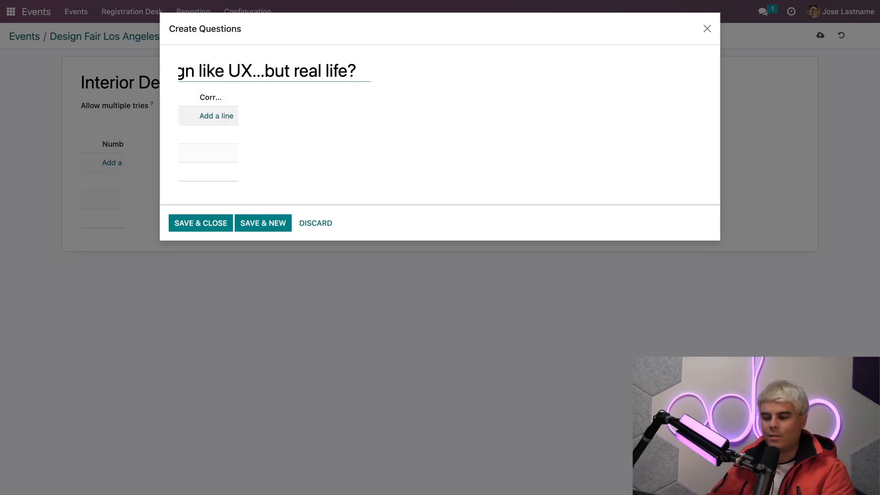
Step: Add a first answer line to the interior design question and save the question
{"action": "left_click", "coordinate": [217, 116]}
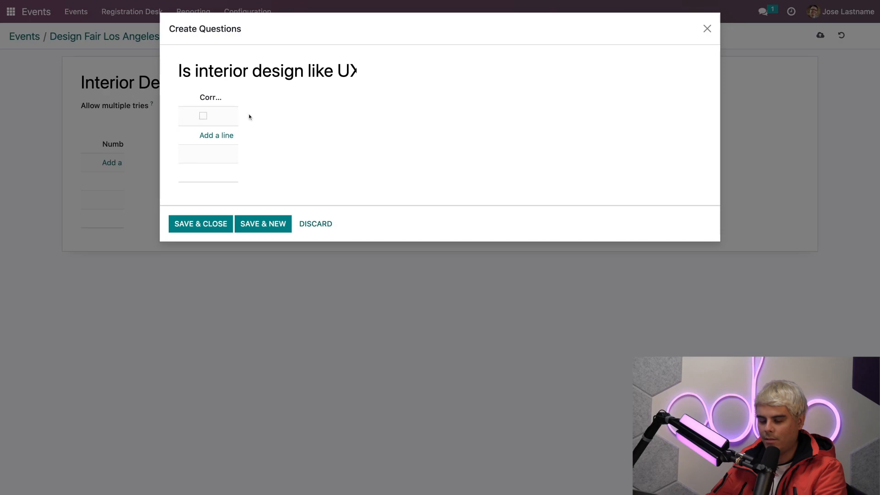
{"action": "scroll", "coordinate": [301, 73], "scroll_direction": "right", "scroll_amount": 3}
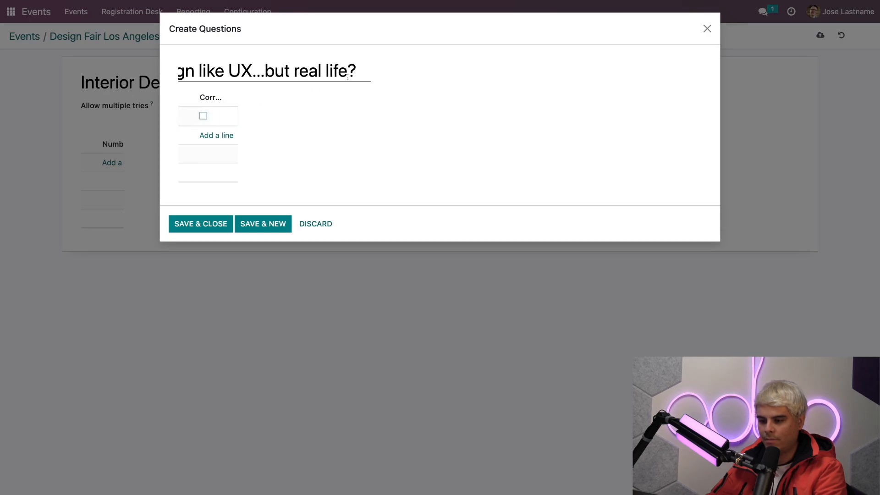
{"action": "scroll", "coordinate": [218, 100], "scroll_direction": "right", "scroll_amount": 1}
{"action": "scroll", "coordinate": [216, 98], "scroll_direction": "right", "scroll_amount": 2}
{"action": "scroll", "coordinate": [216, 101], "scroll_direction": "left", "scroll_amount": 3}
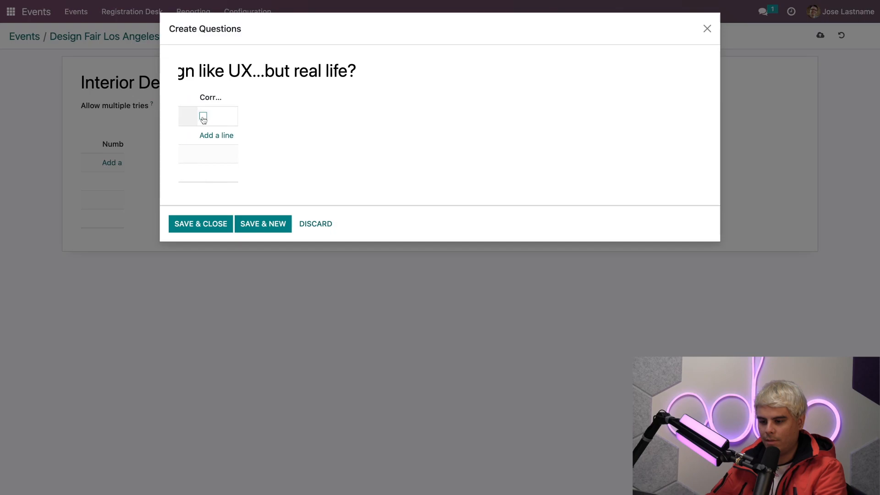
{"action": "left_click", "coordinate": [183, 118]}
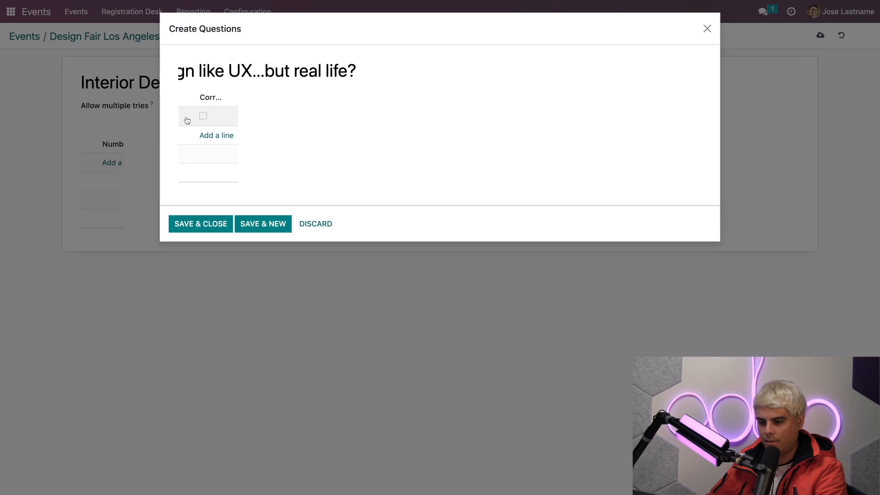
{"action": "left_click", "coordinate": [209, 134]}
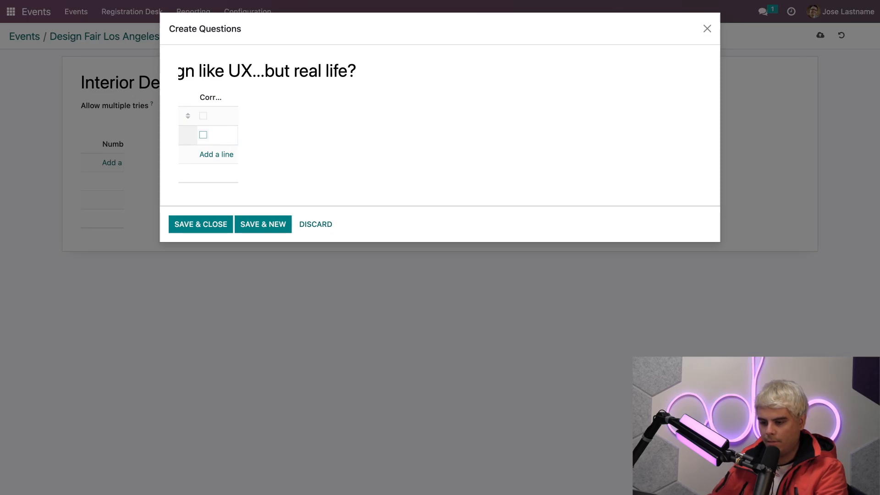
{"action": "left_click", "coordinate": [218, 228]}
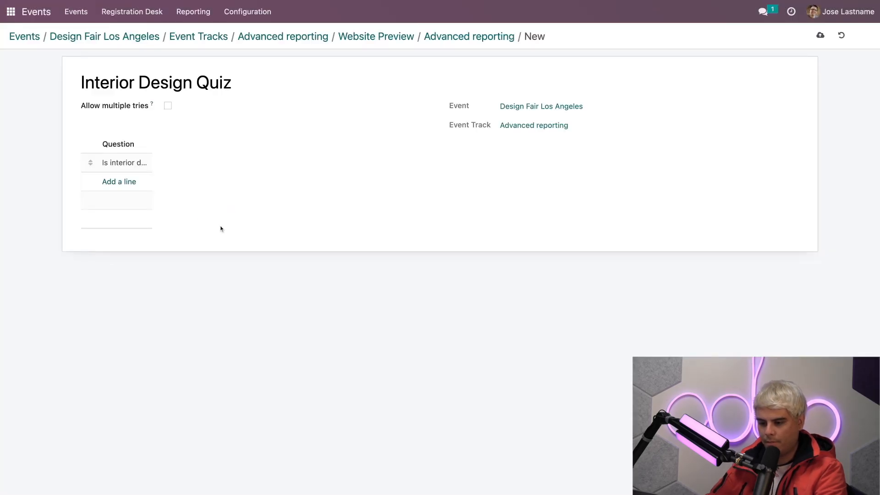
Step: Set the question's answers to "Yes", marked as correct, and "No", and save the question
{"action": "left_click", "coordinate": [123, 165]}
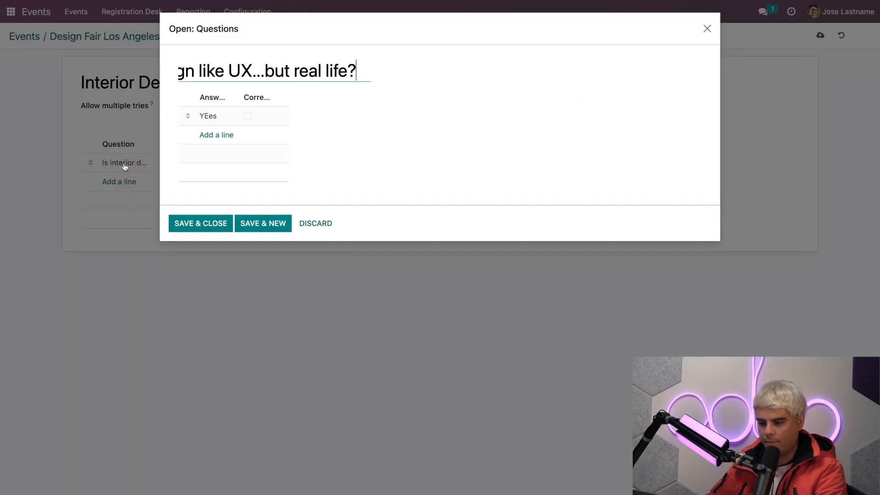
{"action": "left_click", "coordinate": [214, 119]}
{"action": "type", "text": "YE"}
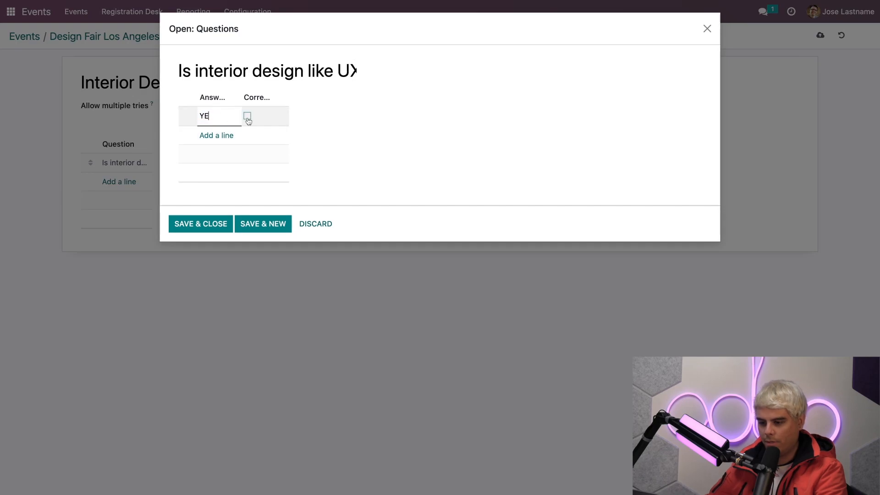
{"action": "left_click", "coordinate": [213, 137]}
{"action": "type", "text": "No"}
{"action": "left_click", "coordinate": [249, 117]}
{"action": "left_click", "coordinate": [248, 116]}
{"action": "left_click", "coordinate": [222, 225]}
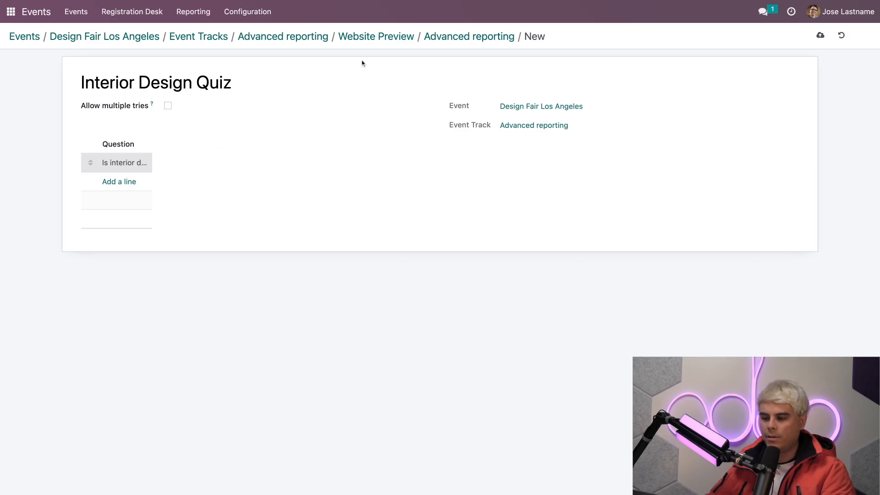
Step: Return from the quiz to the Advanced reporting track and view its website page below the video
{"action": "left_click", "coordinate": [290, 42]}
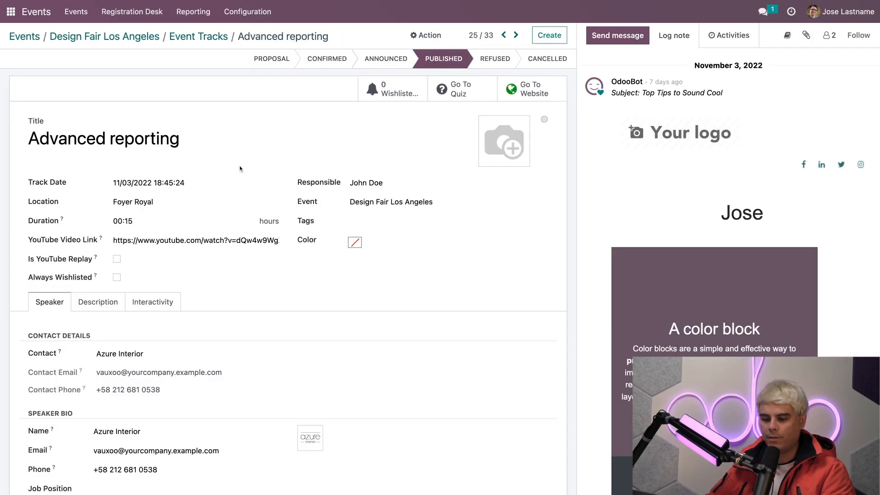
{"action": "scroll", "coordinate": [240, 167], "scroll_direction": "down", "scroll_amount": 3}
{"action": "scroll", "coordinate": [242, 185], "scroll_direction": "up", "scroll_amount": 3}
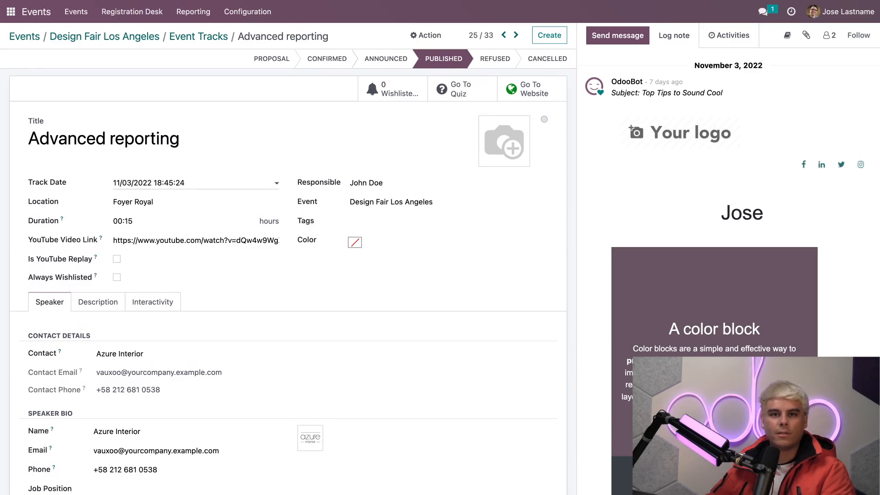
{"action": "left_click", "coordinate": [541, 89]}
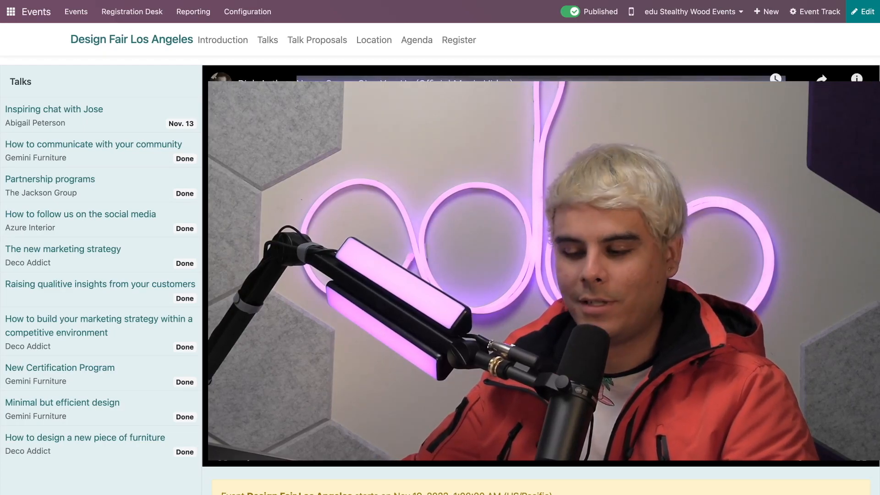
{"action": "scroll", "coordinate": [440, 247], "scroll_direction": "down", "scroll_amount": 5}
{"action": "scroll", "coordinate": [733, 234], "scroll_direction": "down", "scroll_amount": 3}
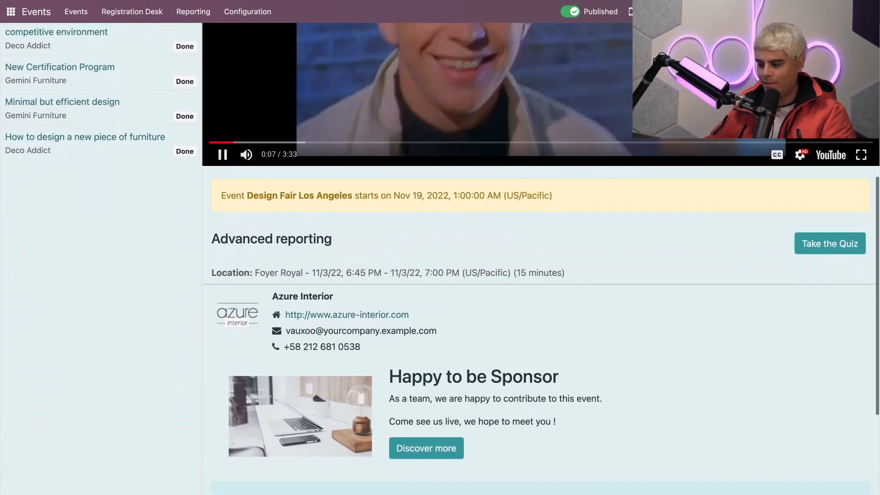
Step: Take the track's quiz on the website, answering "Yes", and check the answers
{"action": "left_click", "coordinate": [828, 247]}
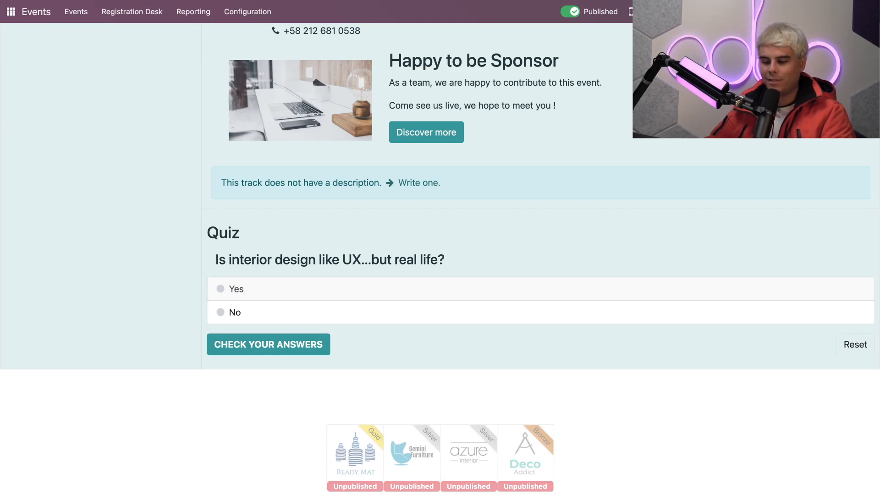
{"action": "left_click", "coordinate": [252, 344]}
{"action": "scroll", "coordinate": [403, 289], "scroll_direction": "down", "scroll_amount": 3}
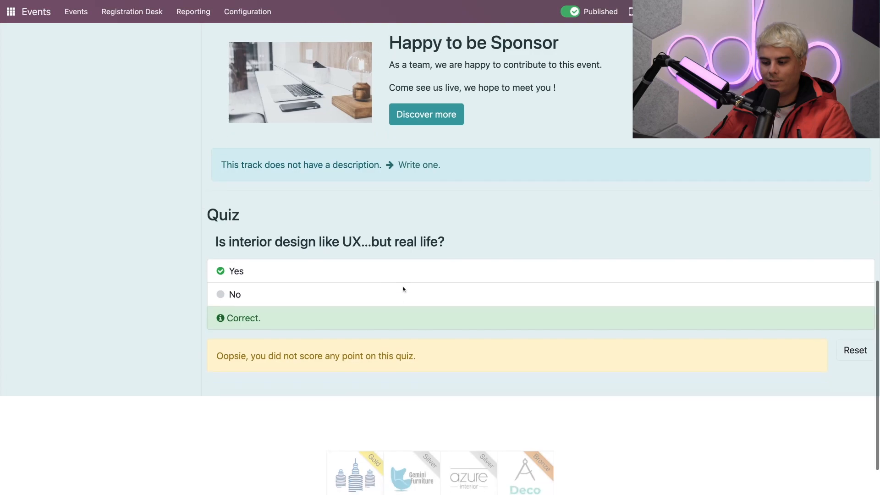